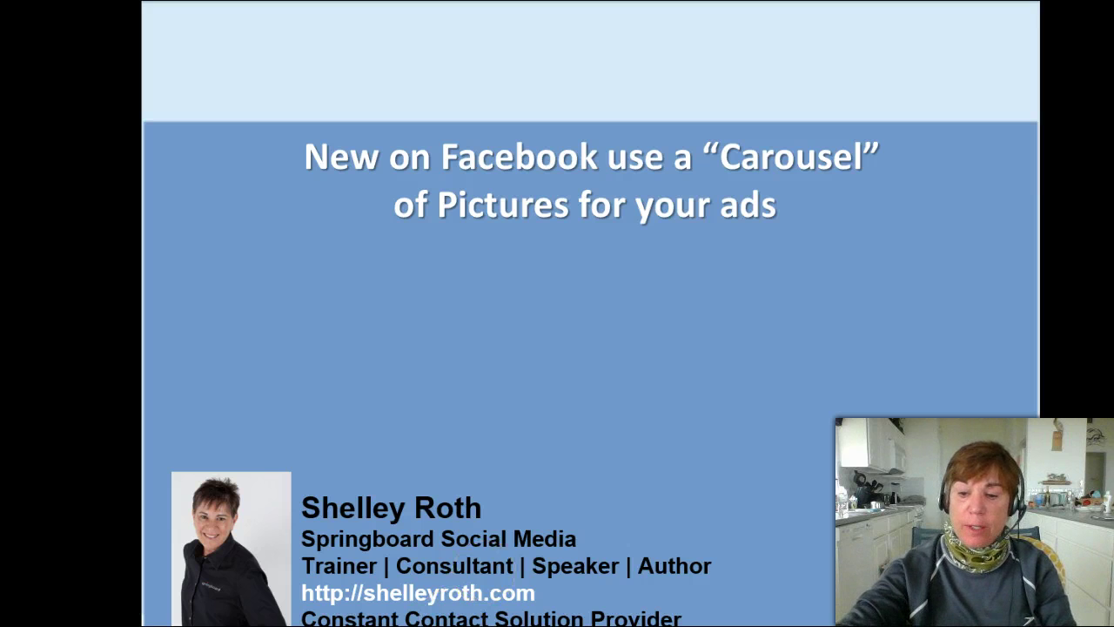
# Step: Advance the slideshow from the title slide to 'Highlight more of your business'
pyautogui.press('Right')
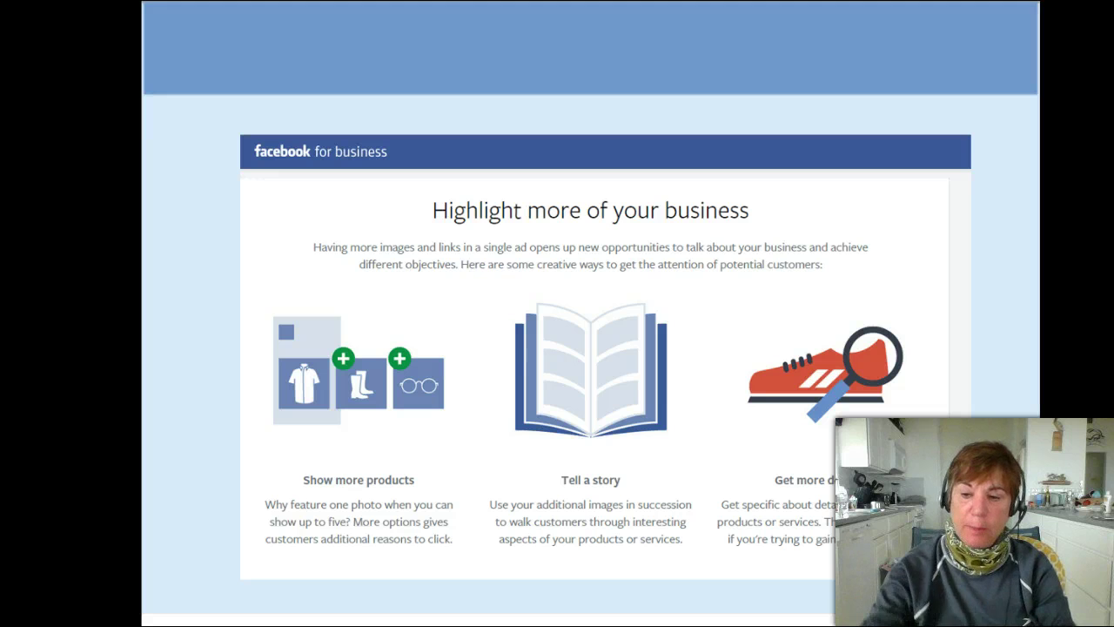
# Step: Advance to slide 3, 'Boost clicks and conversions', about multi-image carousel ads
pyautogui.press('Right')
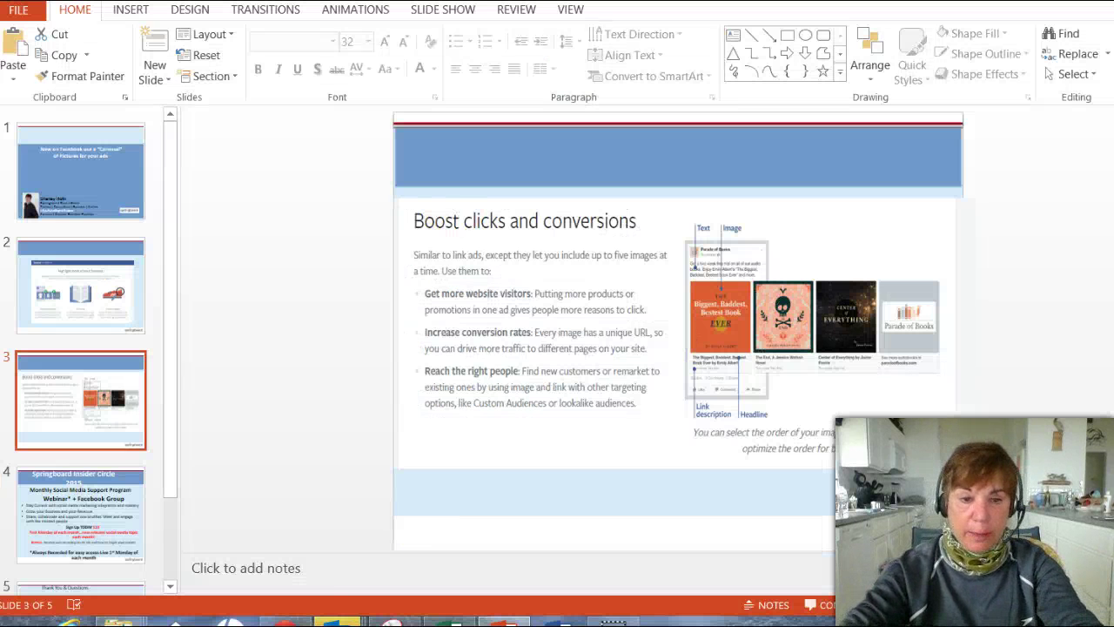
# Step: Bring the ad draft forward and reveal its audience: custom audience 'test', Houston, Texas
pyautogui.moveTo(230, 621)
pyautogui.click(283, 581)
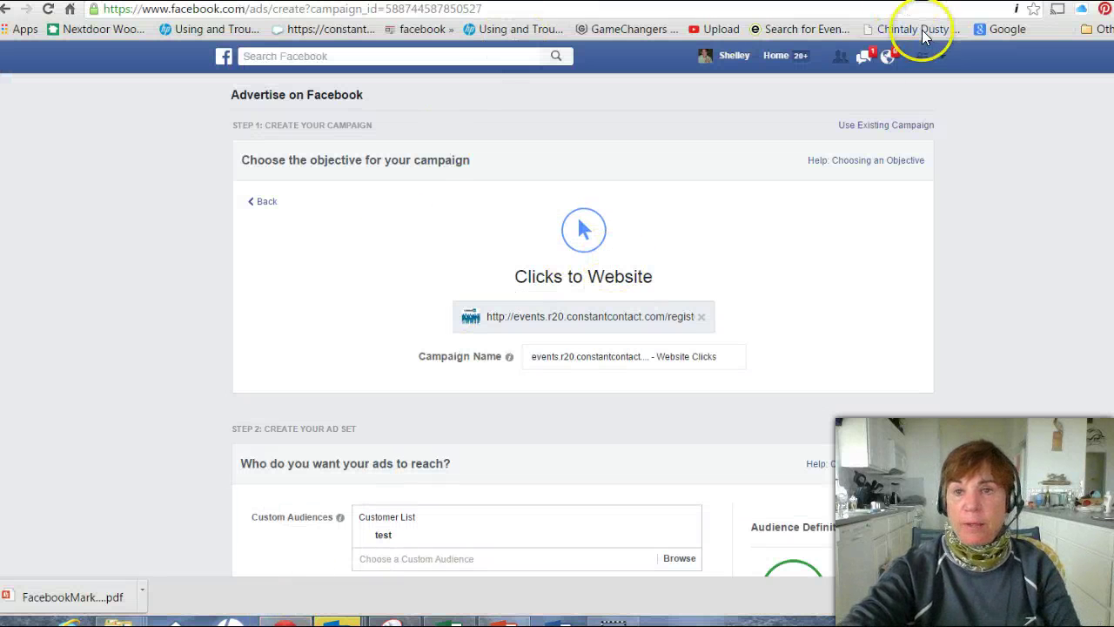
pyautogui.click(940, 57)
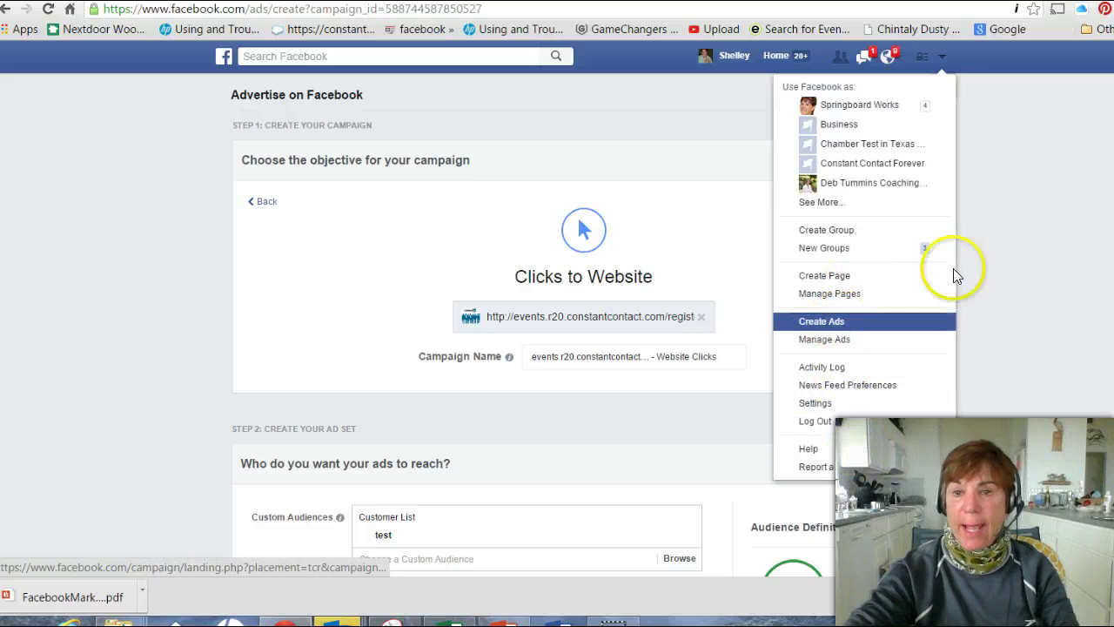
pyautogui.click(1070, 211)
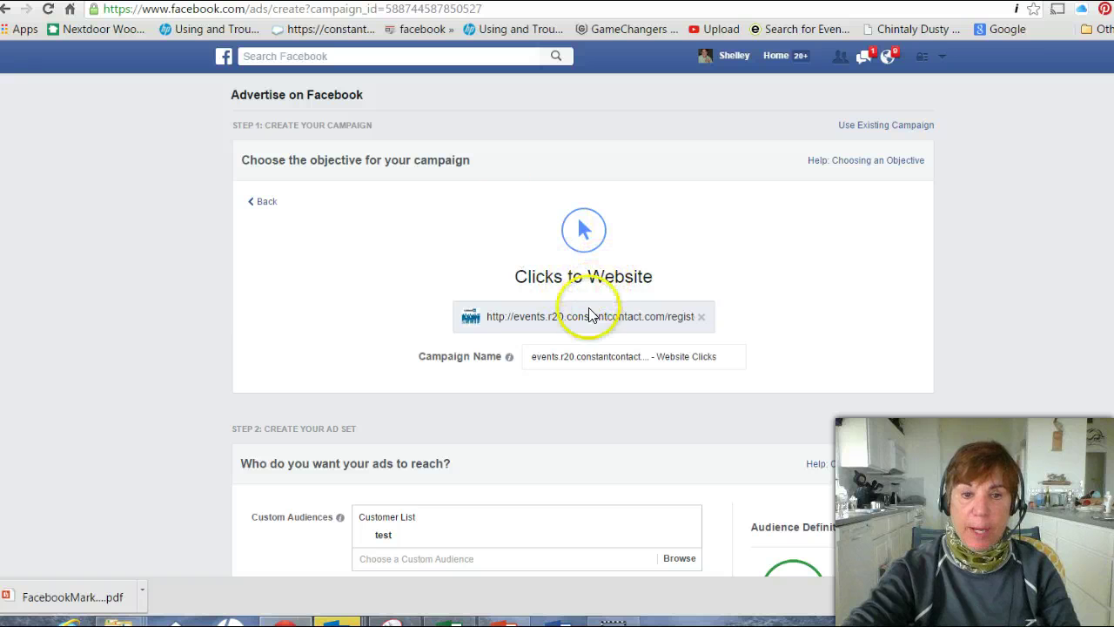
pyautogui.scroll(-2, 589, 312)
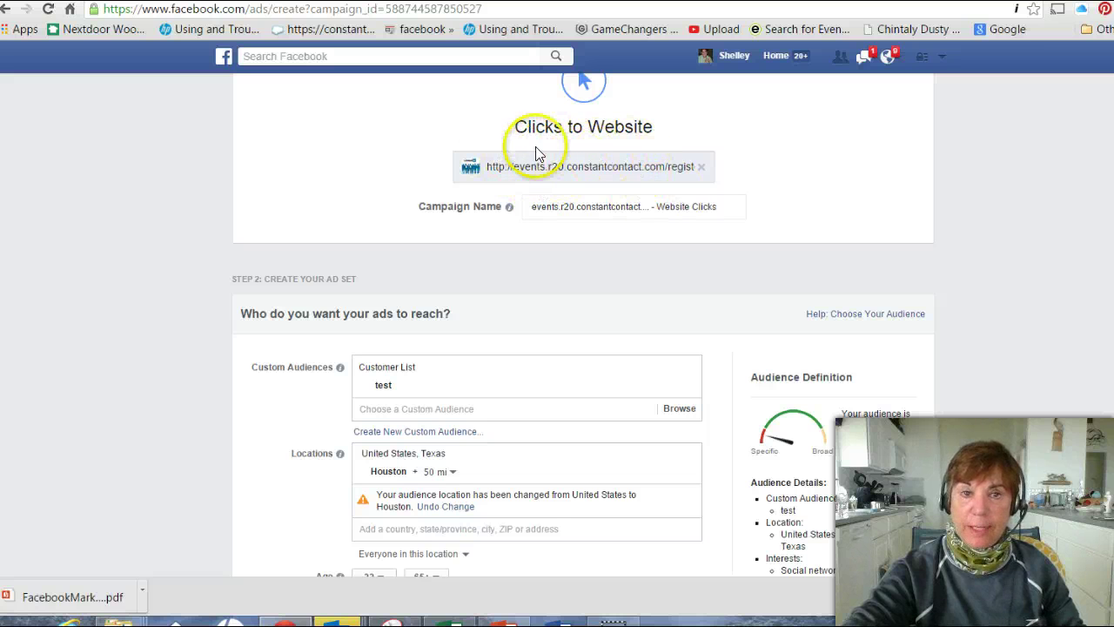
pyautogui.scroll(-2, 601, 322)
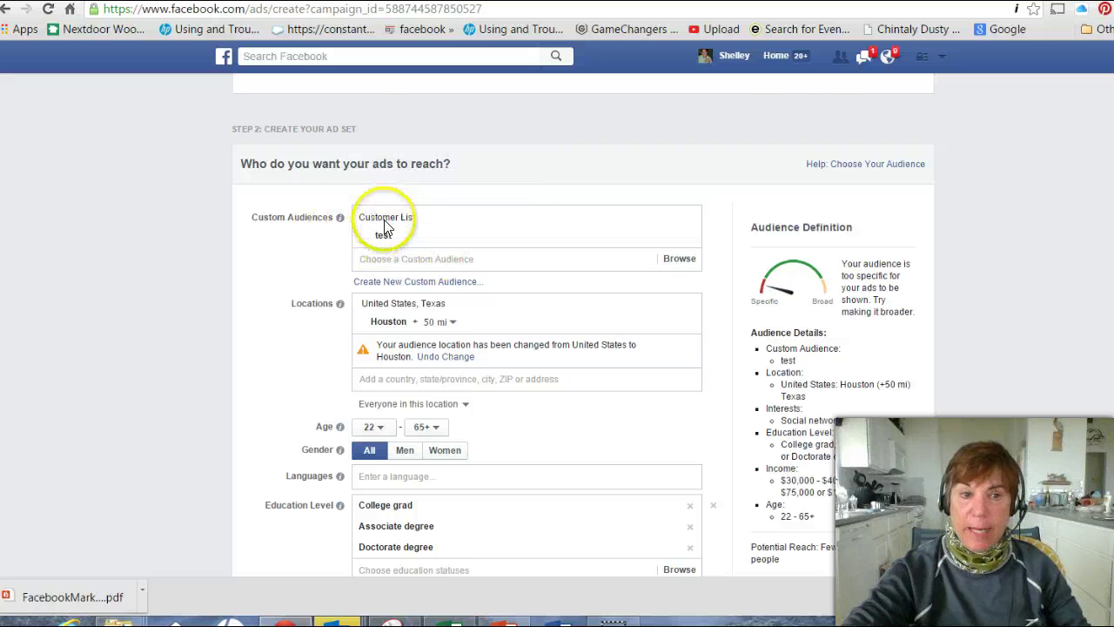
pyautogui.scroll(-2, 406, 235)
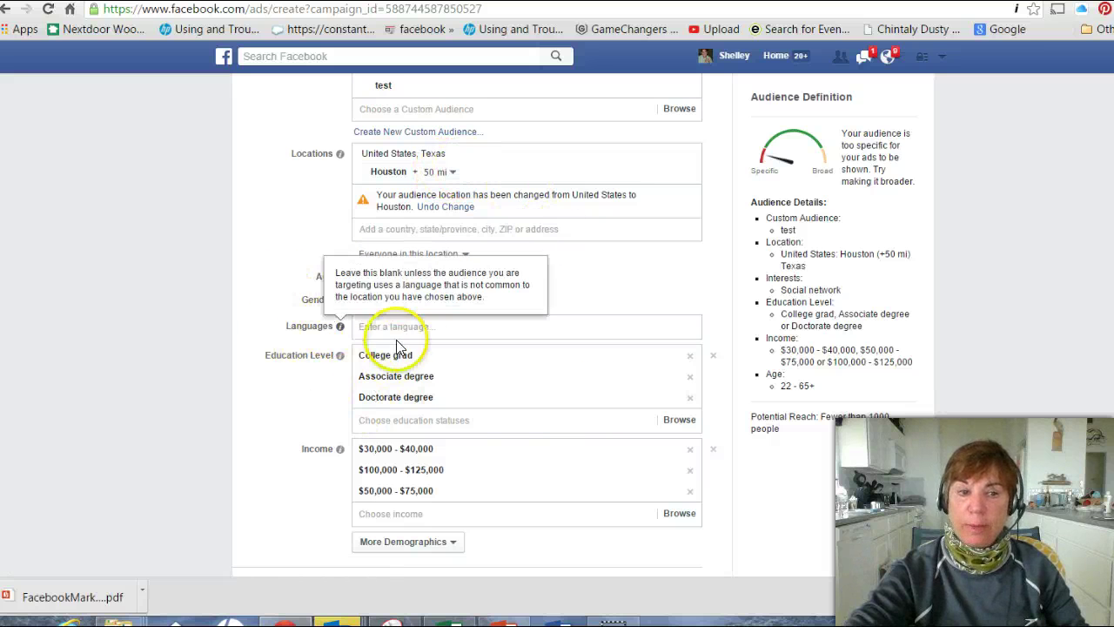
pyautogui.scroll(-3, 462, 364)
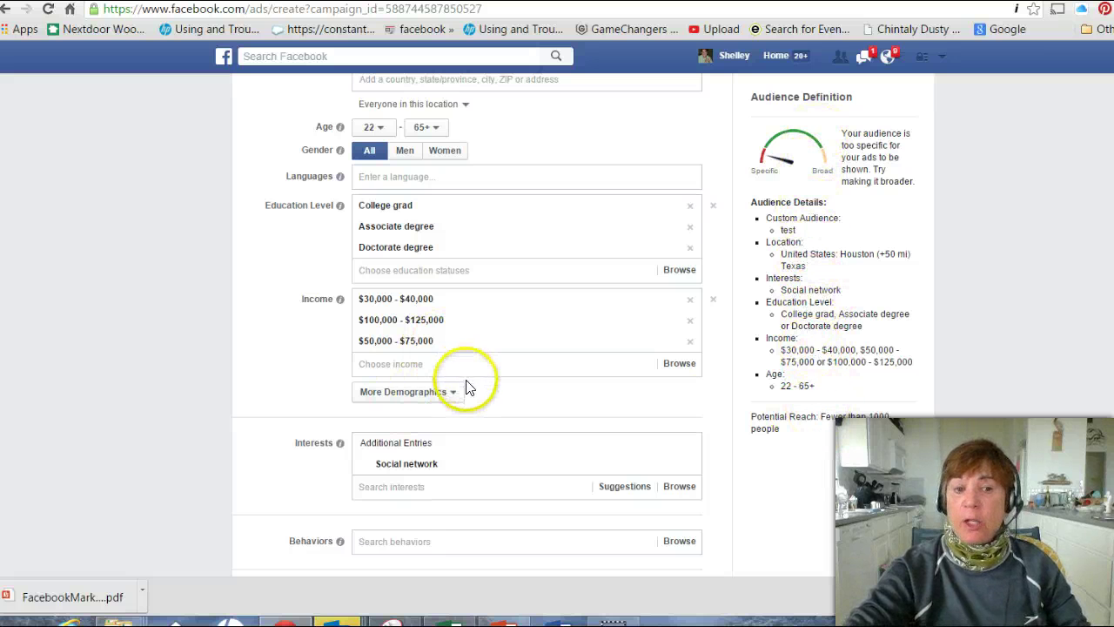
pyautogui.click(422, 394)
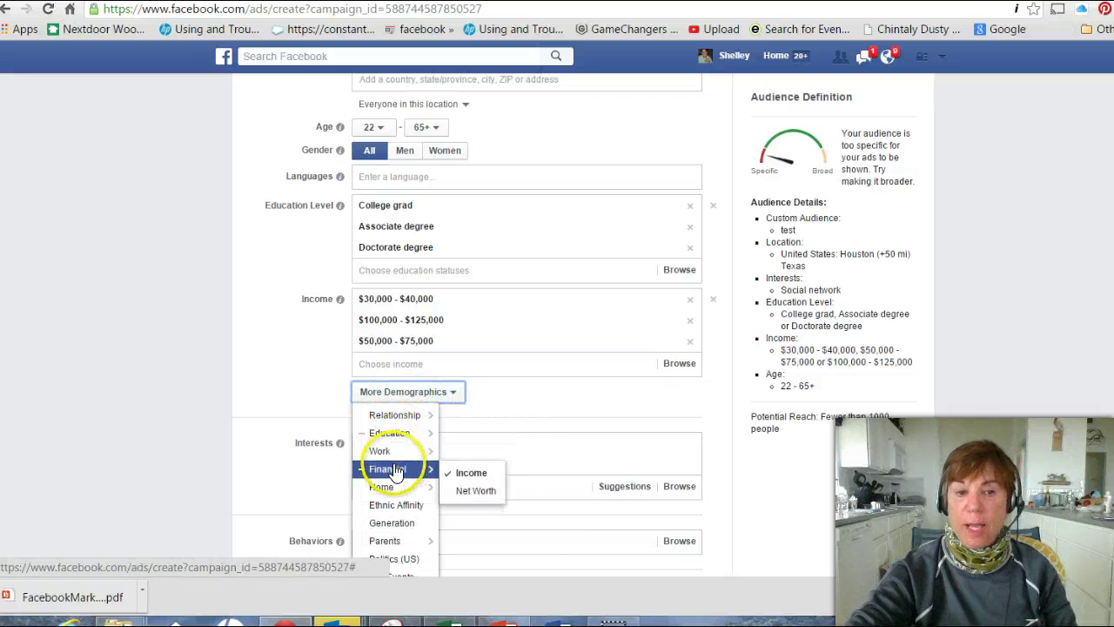
pyautogui.scroll(-2, 396, 500)
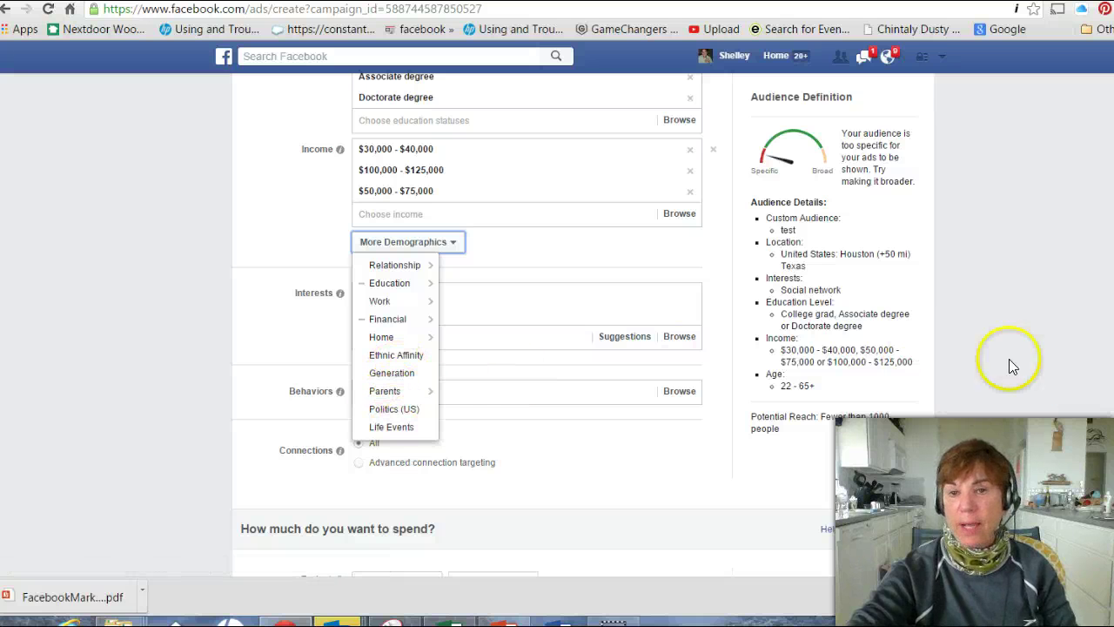
pyautogui.click(400, 237)
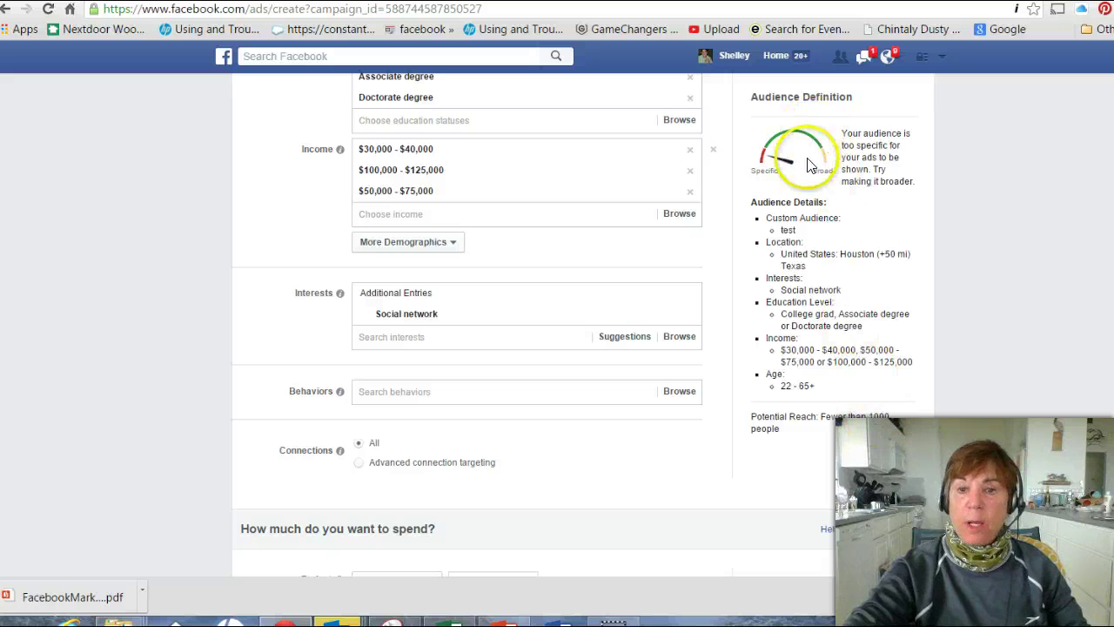
pyautogui.scroll(-2, 456, 335)
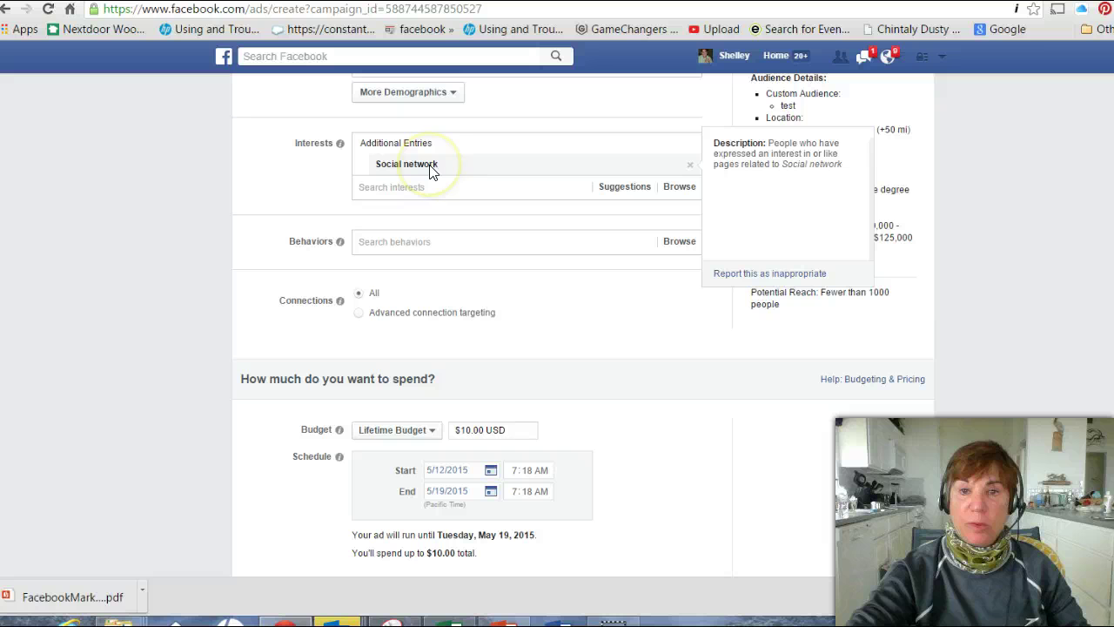
# Step: Pick Social media from the interest suggestions, alongside Social network
pyautogui.click(412, 188)
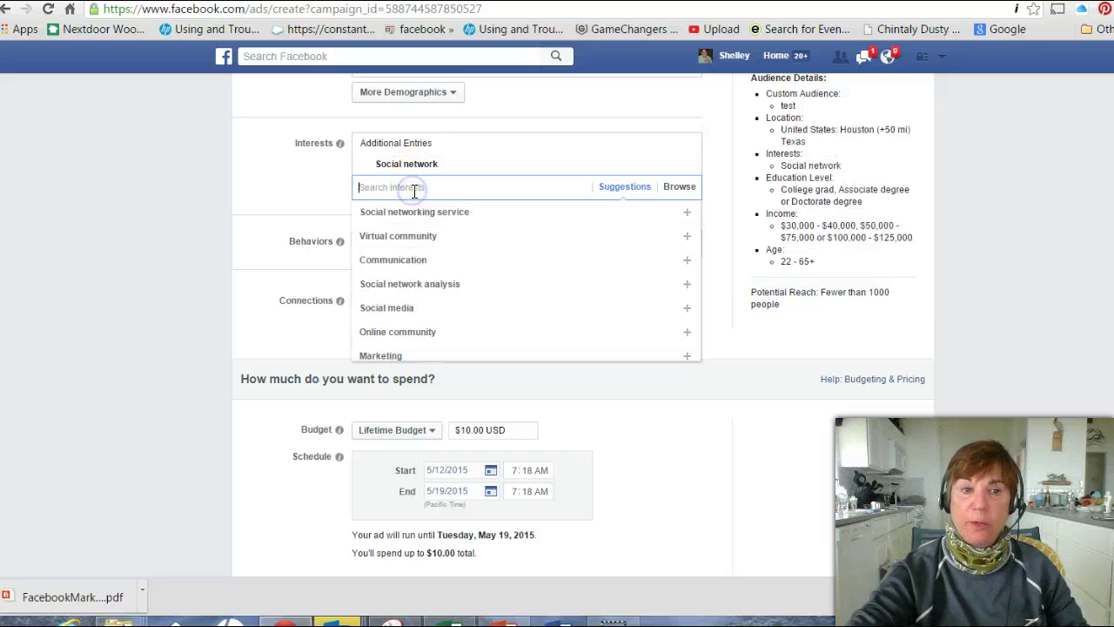
pyautogui.moveTo(382, 308)
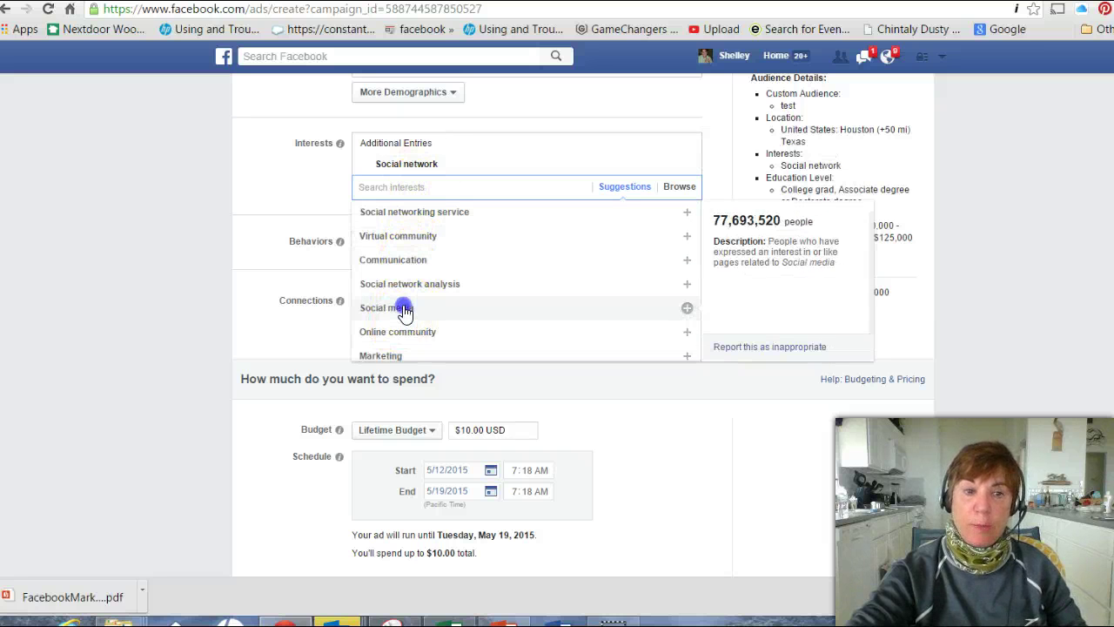
pyautogui.click(404, 309)
pyautogui.scroll(5, 836, 226)
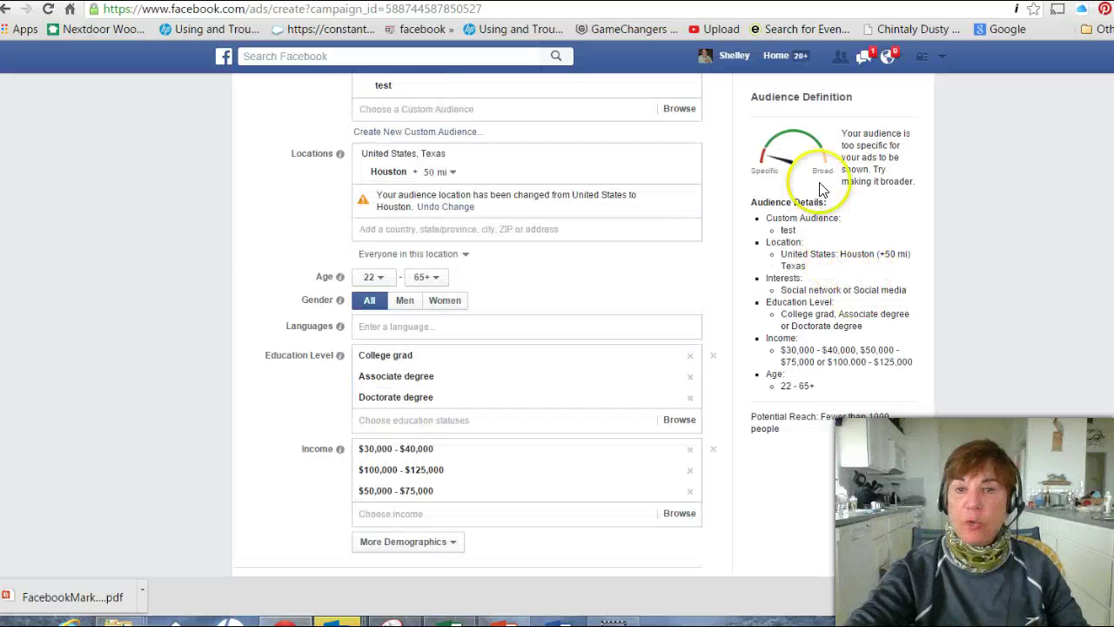
pyautogui.scroll(3, 830, 235)
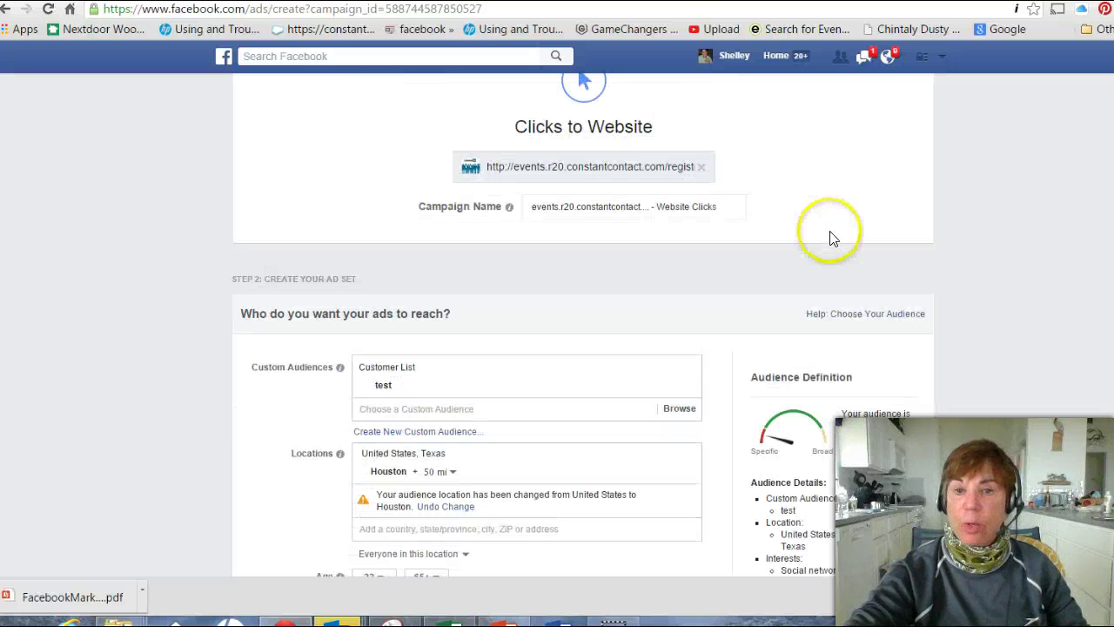
pyautogui.scroll(-3, 822, 348)
pyautogui.scroll(-2, 818, 348)
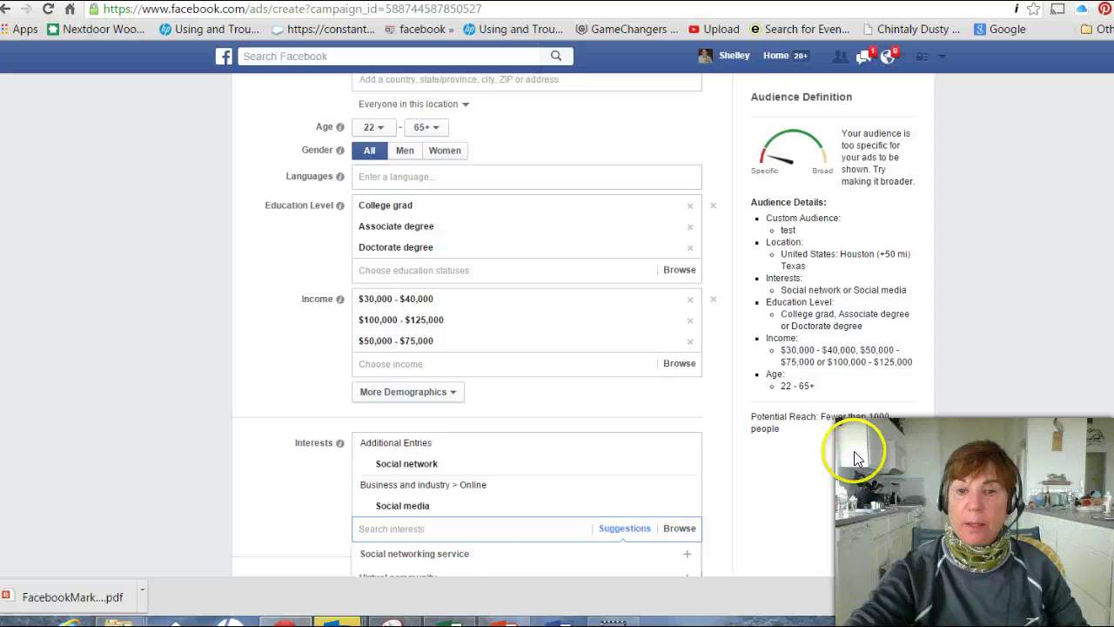
pyautogui.scroll(-3, 818, 444)
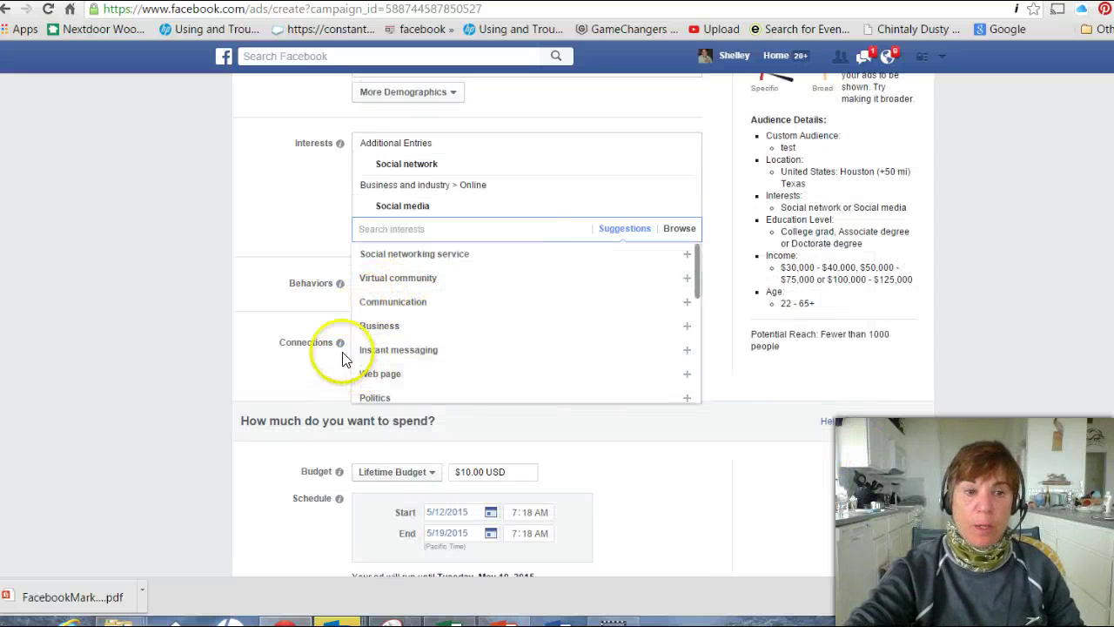
pyautogui.scroll(-3, 334, 418)
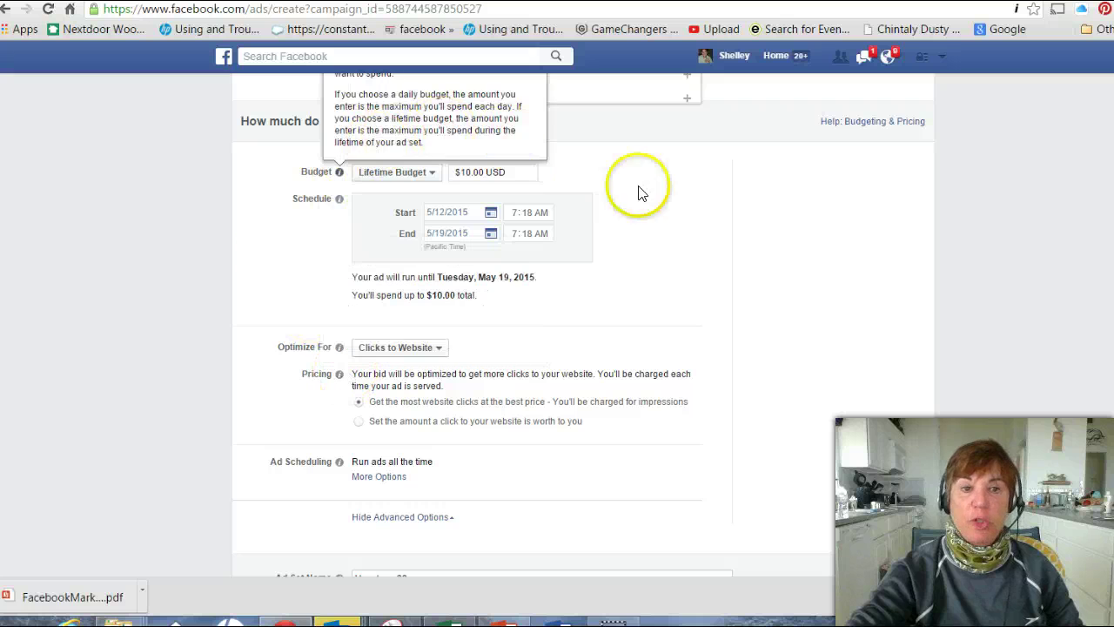
pyautogui.click(687, 204)
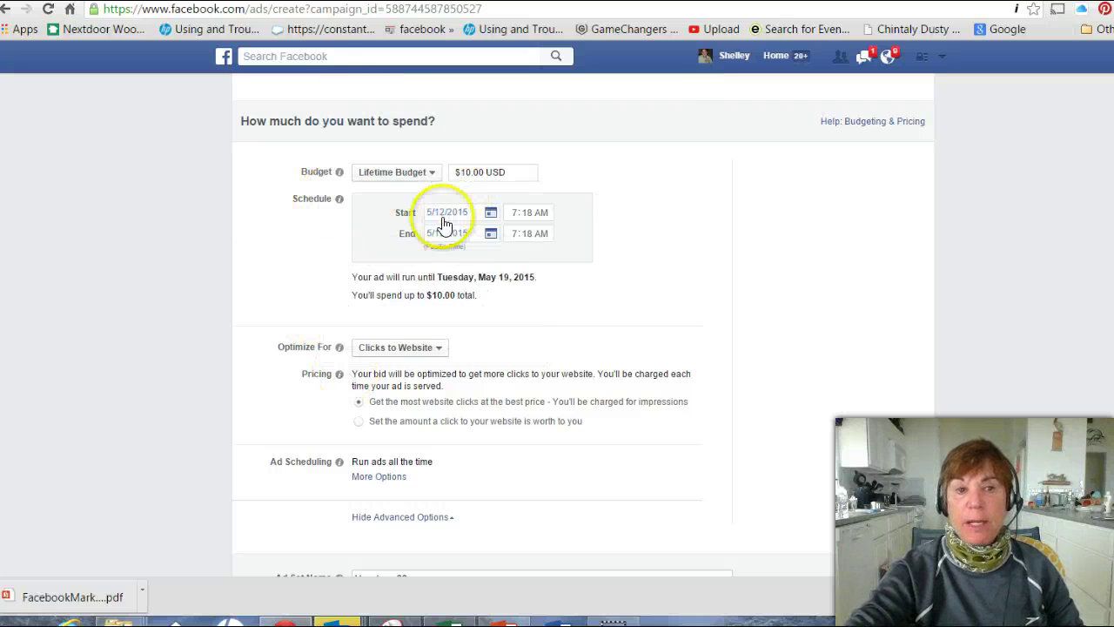
pyautogui.click(433, 178)
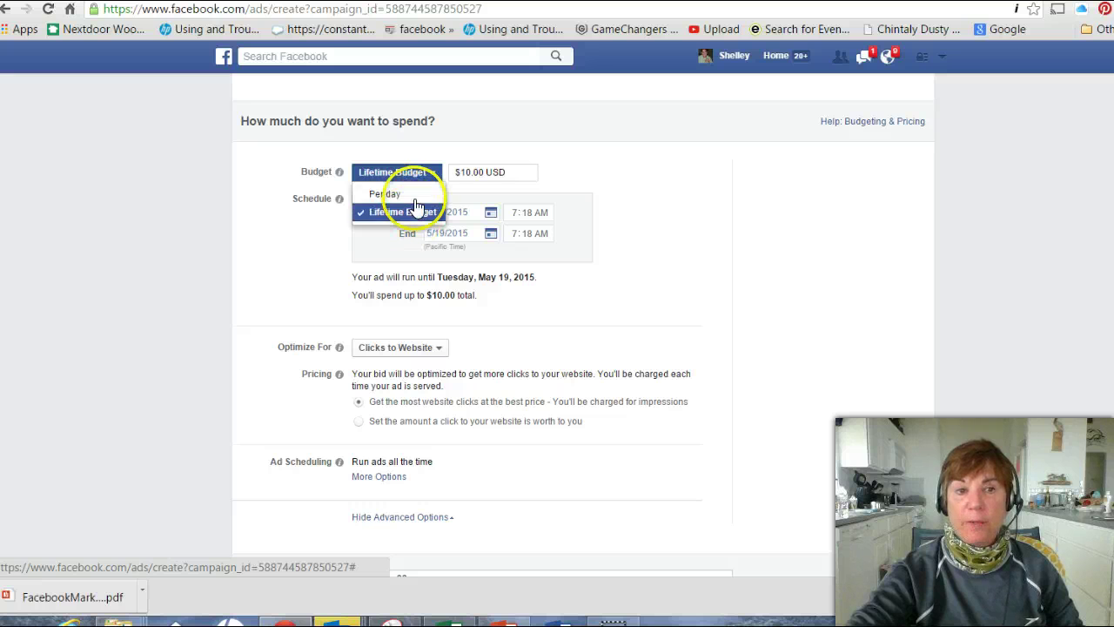
pyautogui.click(537, 176)
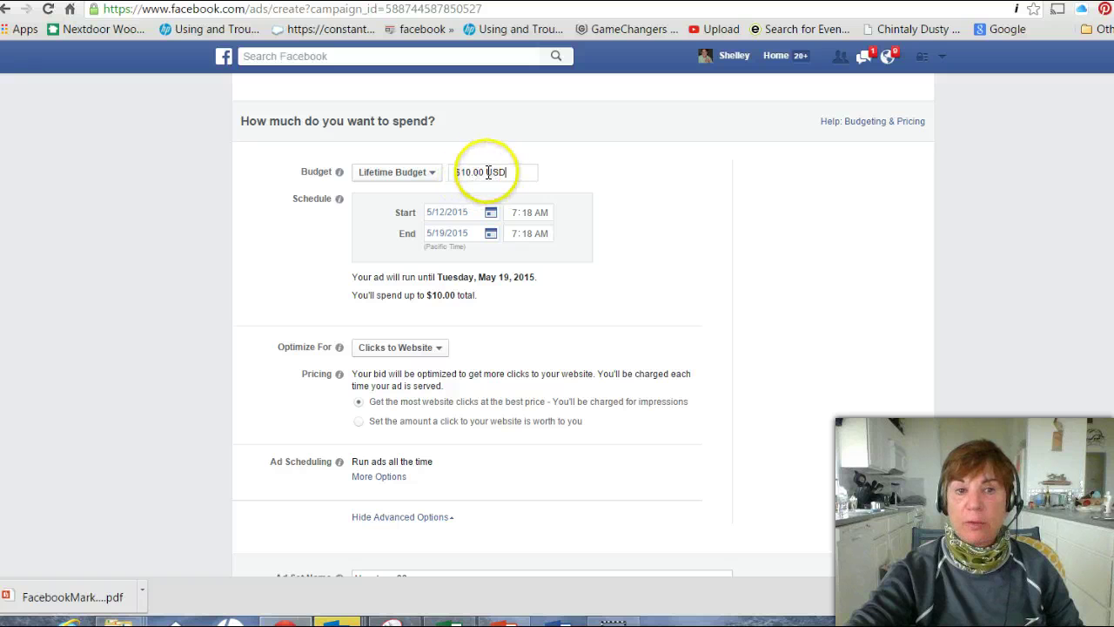
pyautogui.scroll(-2, 625, 311)
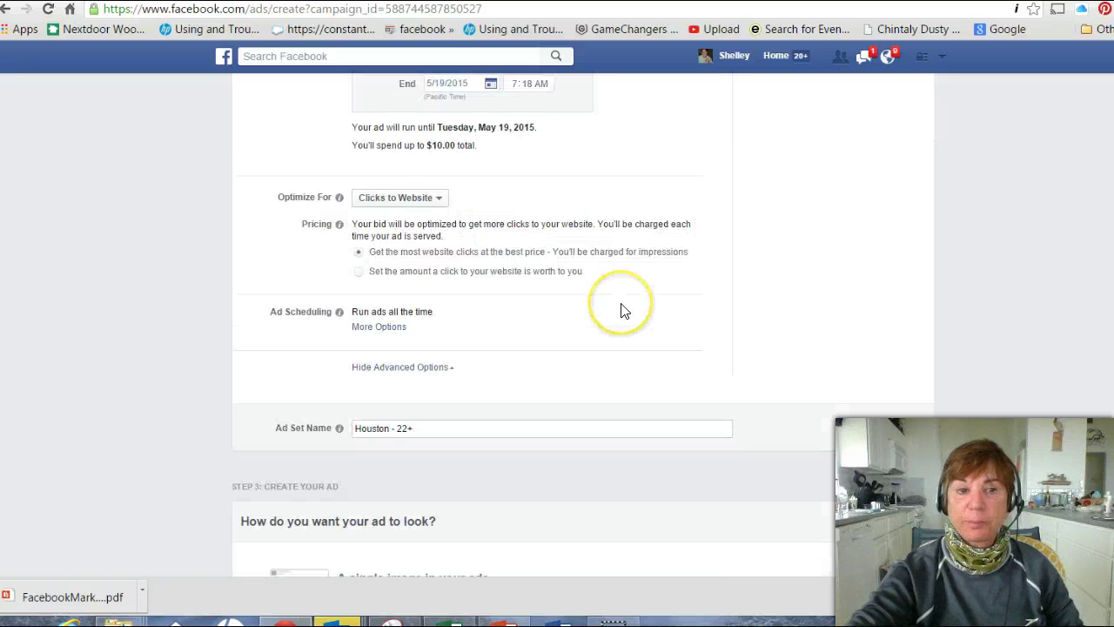
pyautogui.click(412, 204)
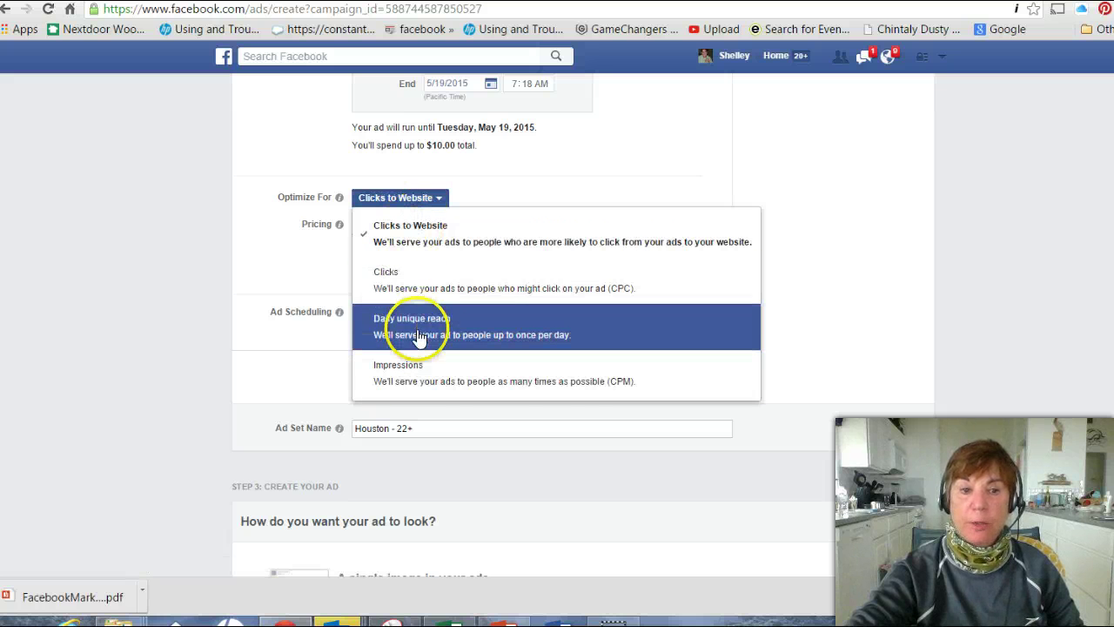
pyautogui.click(912, 276)
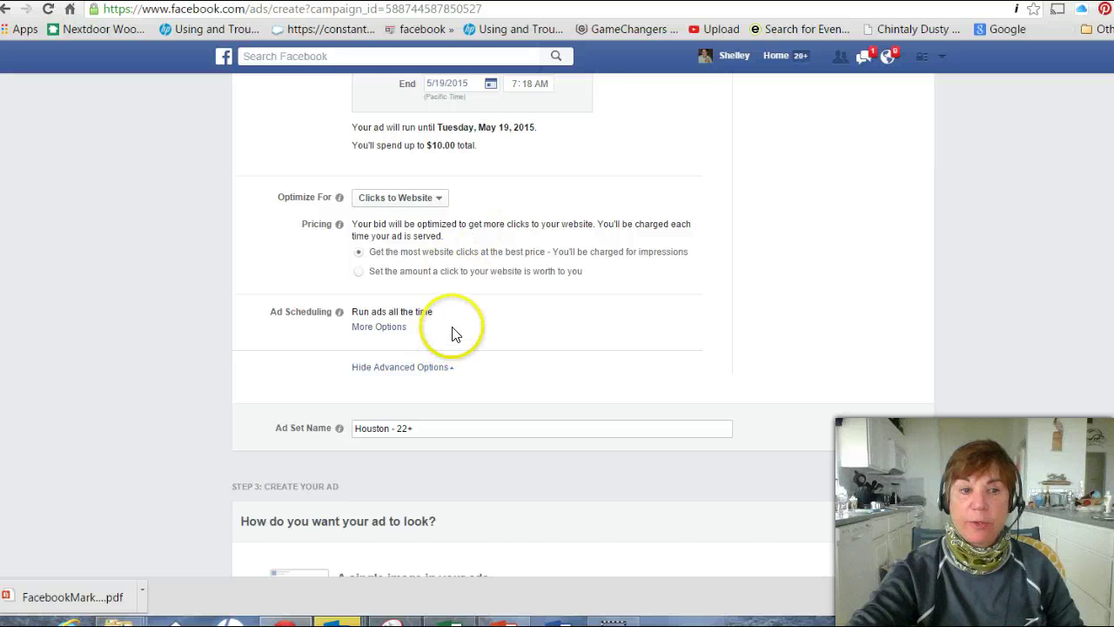
pyautogui.scroll(-2, 452, 331)
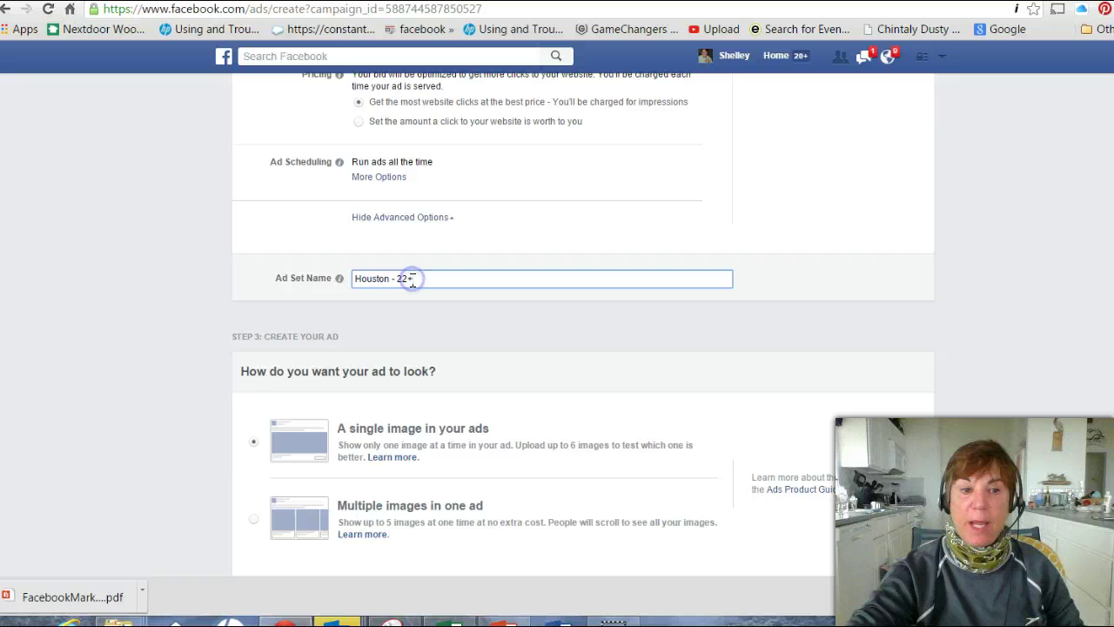
pyautogui.scroll(-2, 414, 278)
pyautogui.scroll(-2, 374, 244)
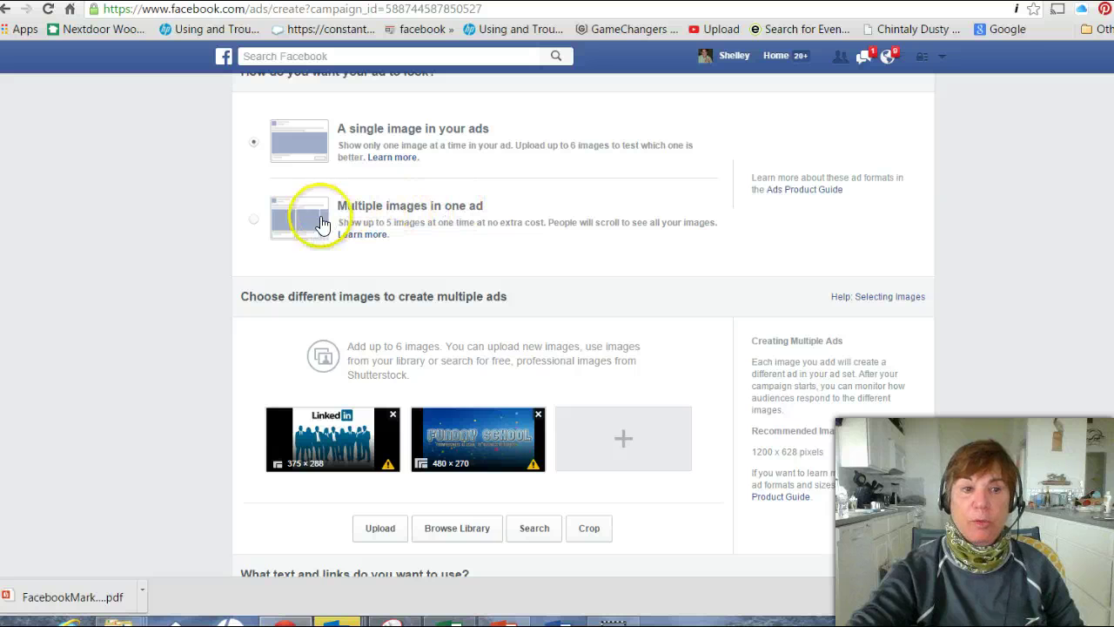
pyautogui.click(254, 220)
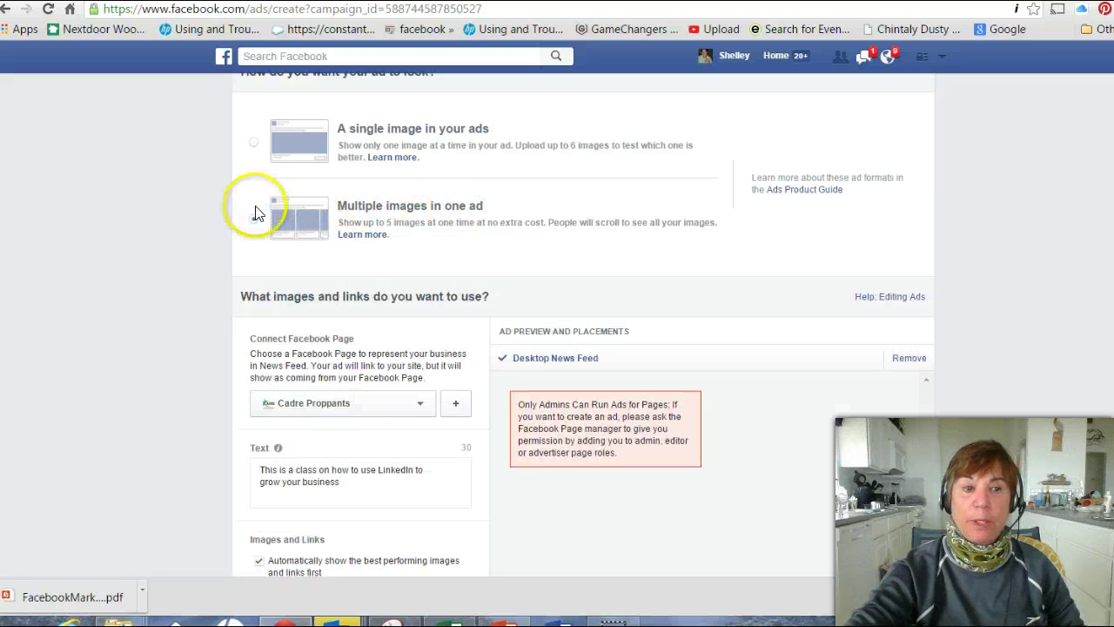
pyautogui.click(253, 142)
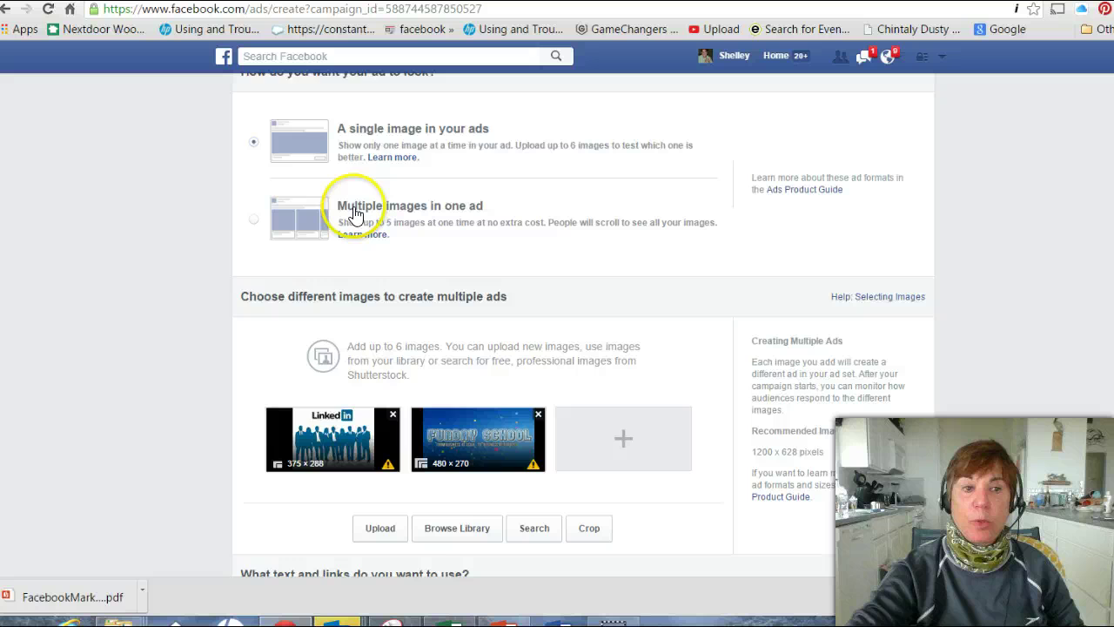
pyautogui.scroll(-2, 479, 327)
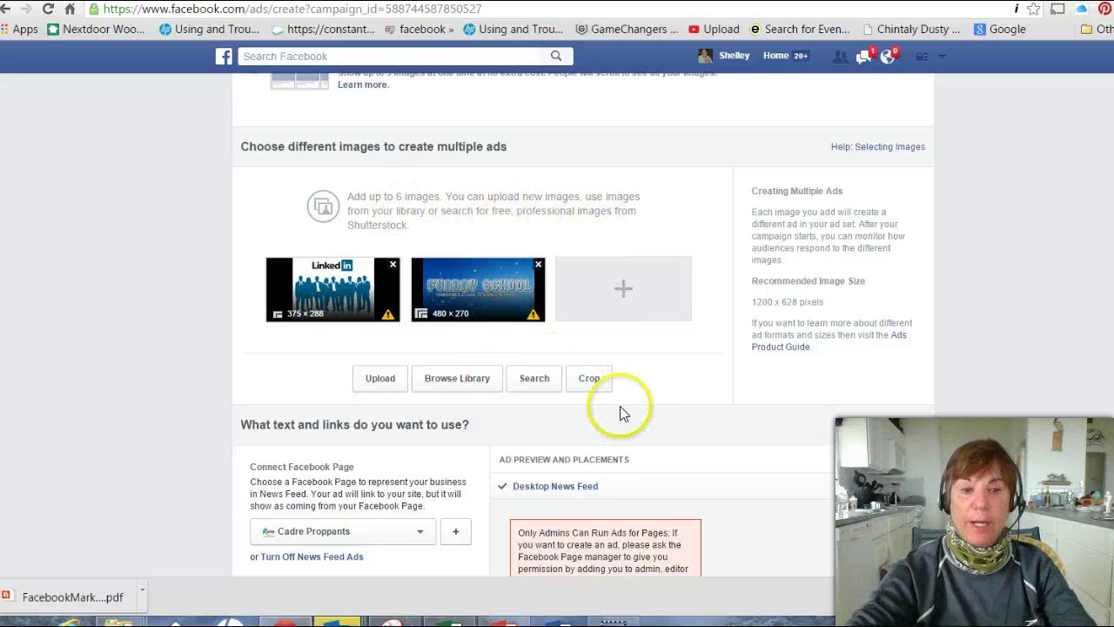
pyautogui.scroll(-2, 636, 389)
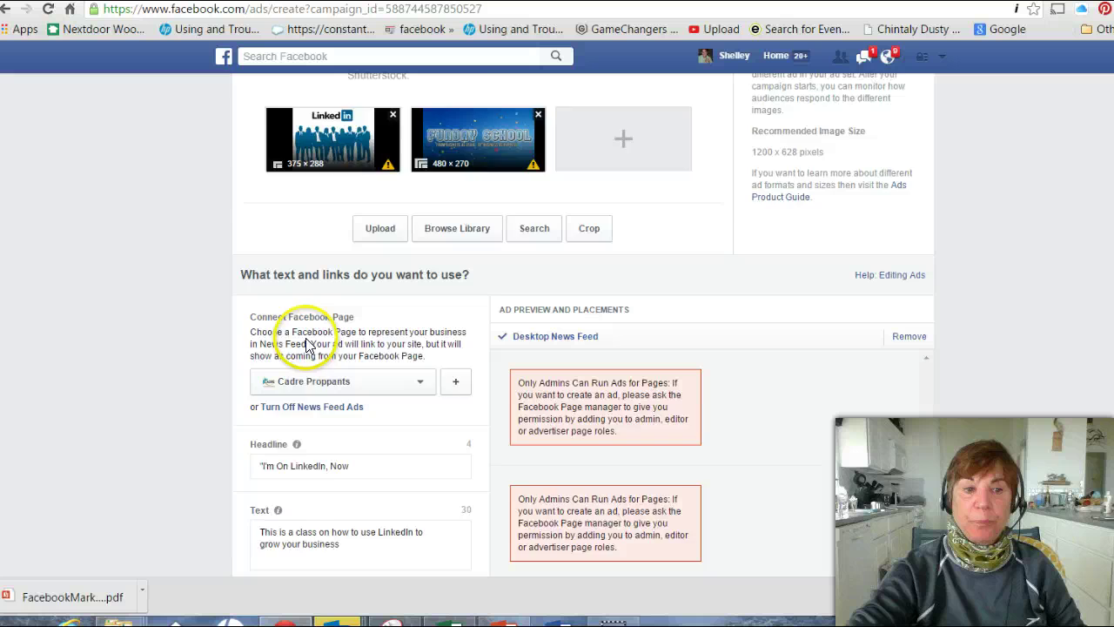
pyautogui.scroll(-2, 306, 344)
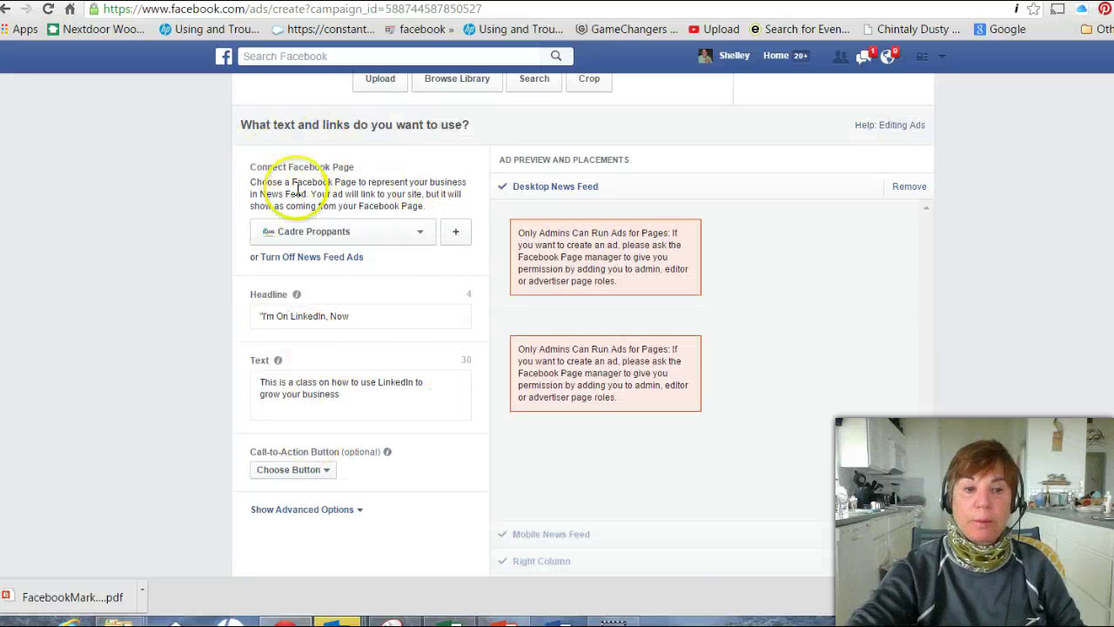
pyautogui.scroll(-2, 348, 423)
pyautogui.scroll(-2, 330, 316)
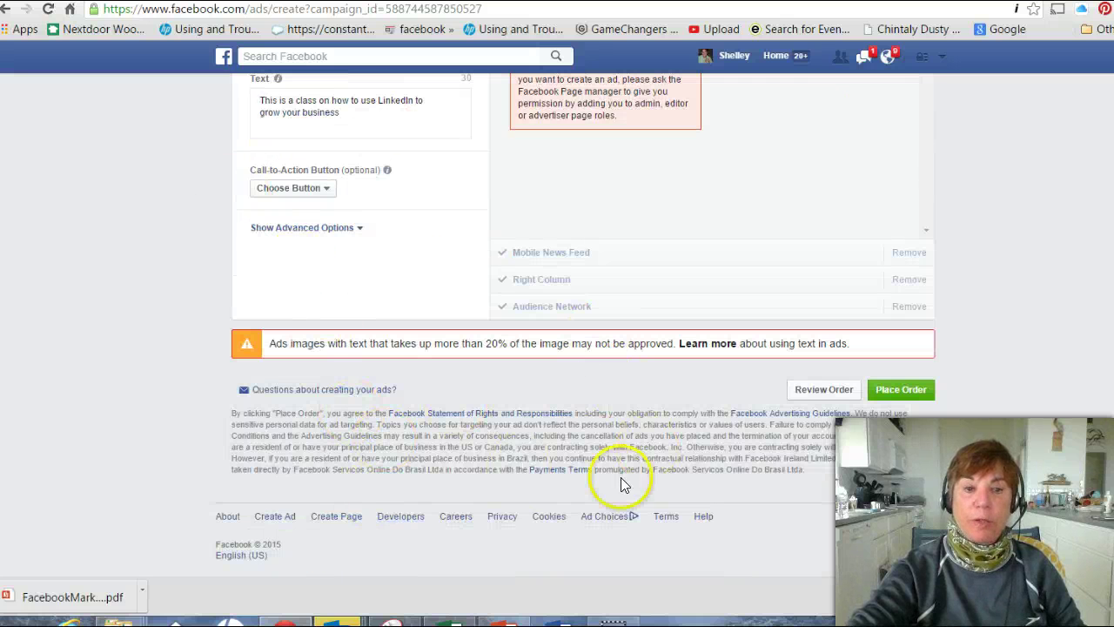
pyautogui.click(479, 341)
pyautogui.moveTo(478, 340); pyautogui.dragTo(571, 346)
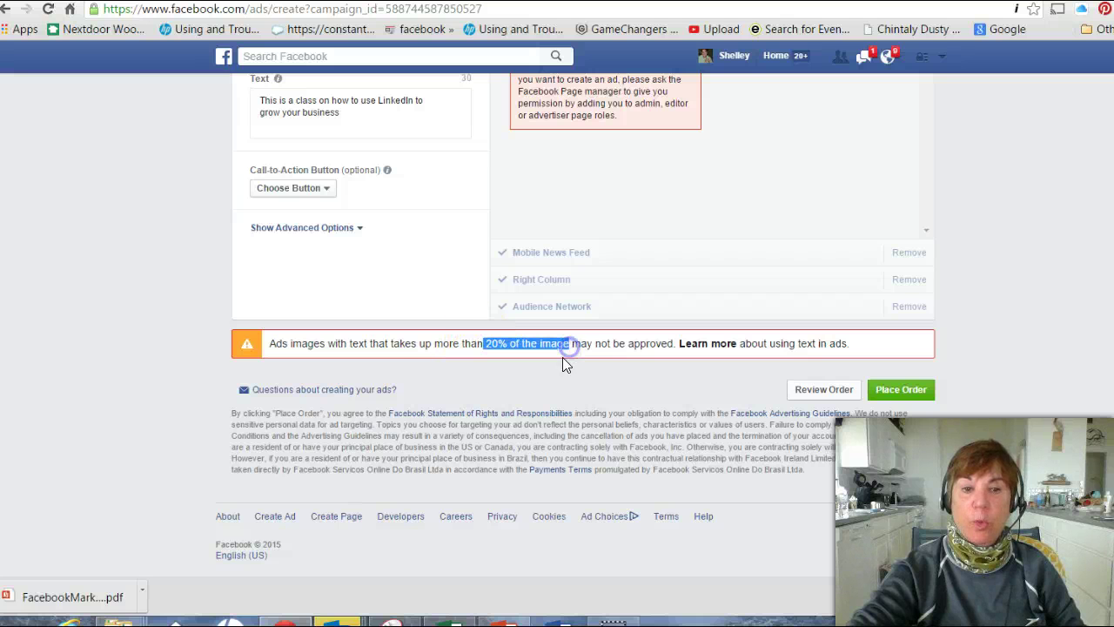
pyautogui.scroll(5, 546, 340)
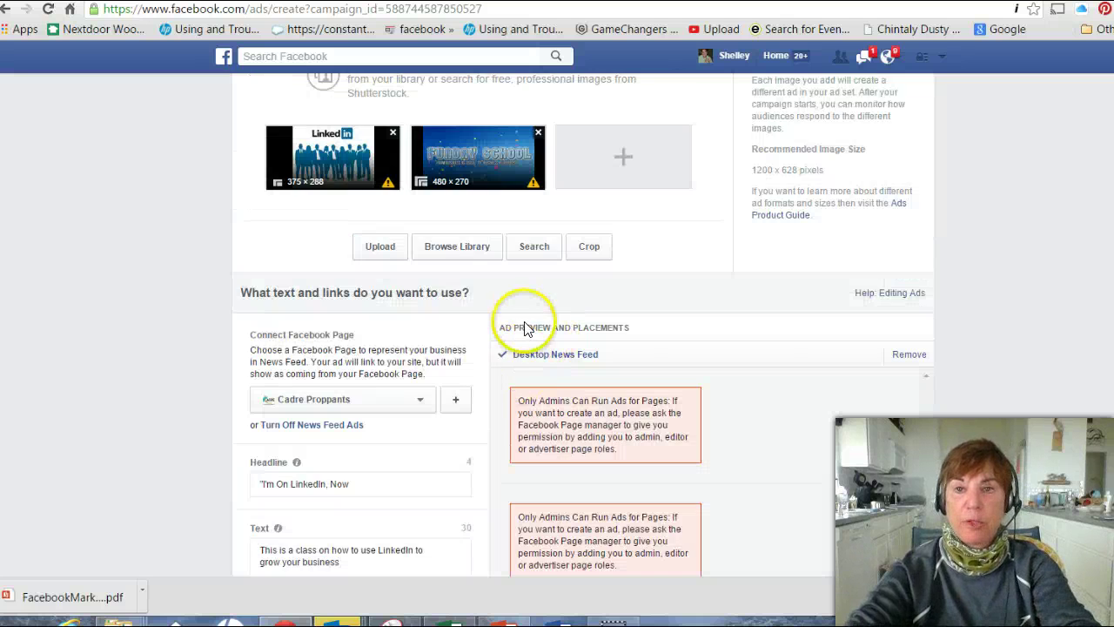
pyautogui.scroll(5, 565, 418)
pyautogui.scroll(5, 696, 392)
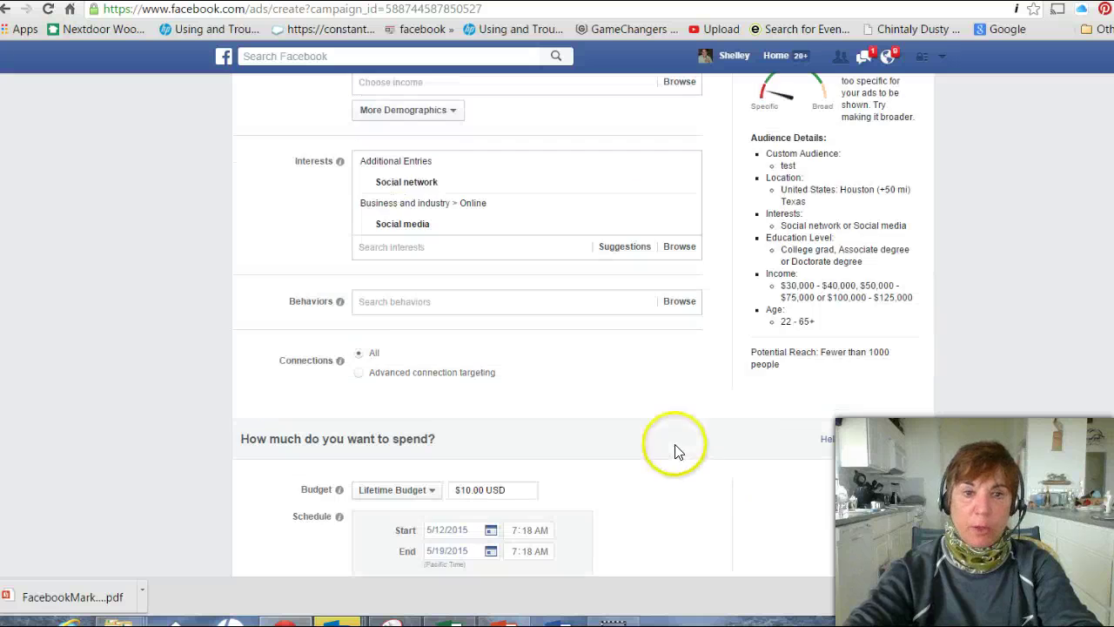
pyautogui.scroll(5, 505, 435)
pyautogui.scroll(-3, 492, 430)
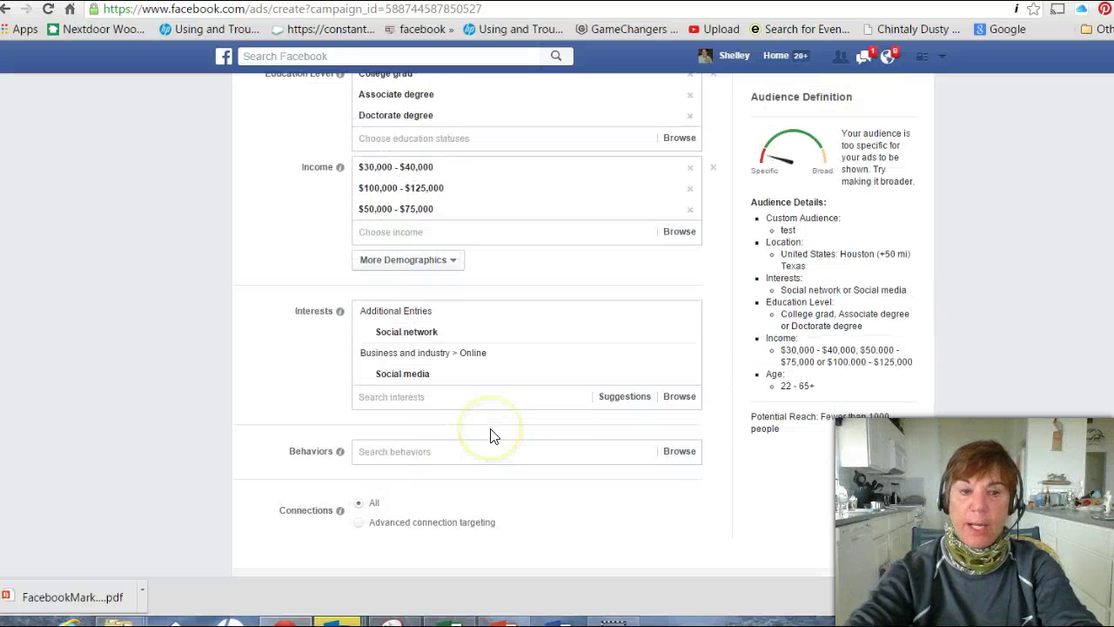
pyautogui.scroll(-4, 492, 435)
pyautogui.scroll(-3, 492, 434)
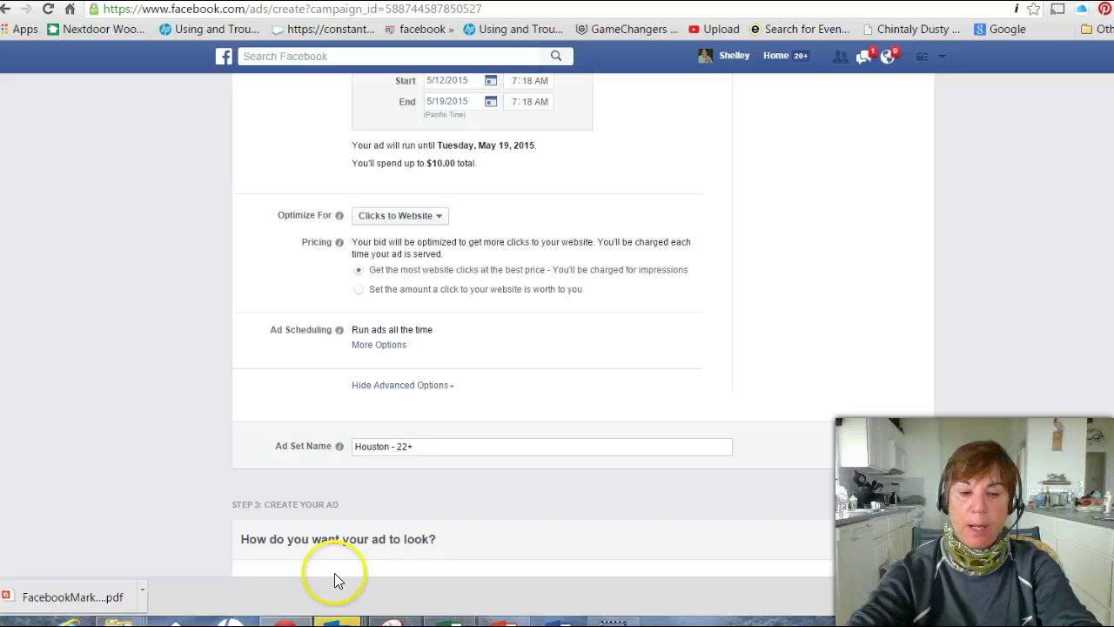
pyautogui.moveTo(503, 621)
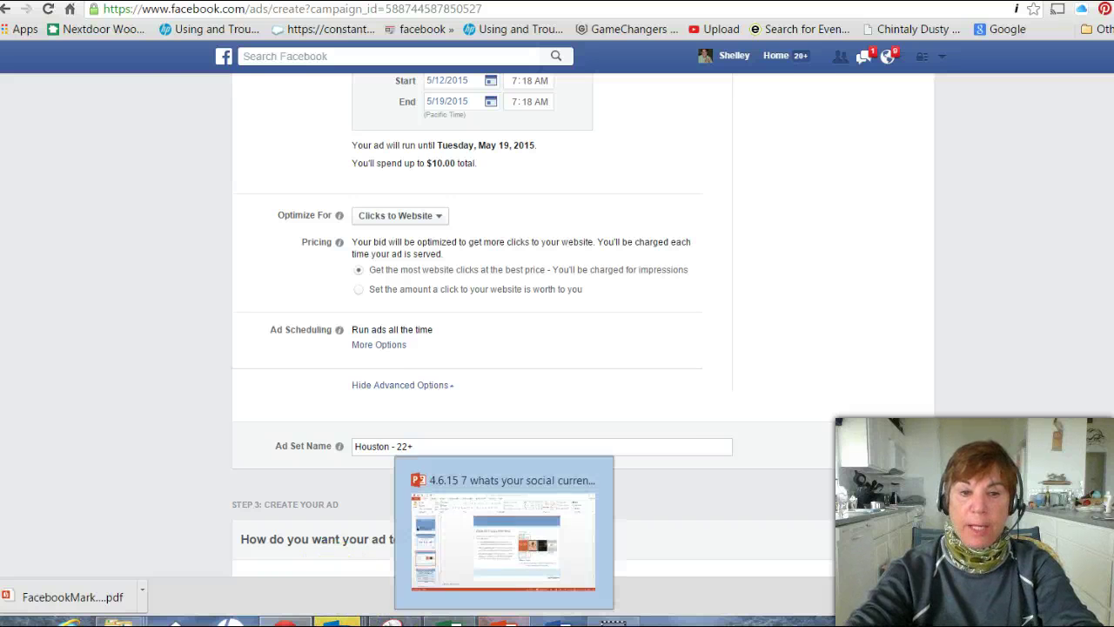
# Step: Bring PowerPoint back to the front, showing the 'Boost clicks and conversions' slide
pyautogui.click(474, 565)
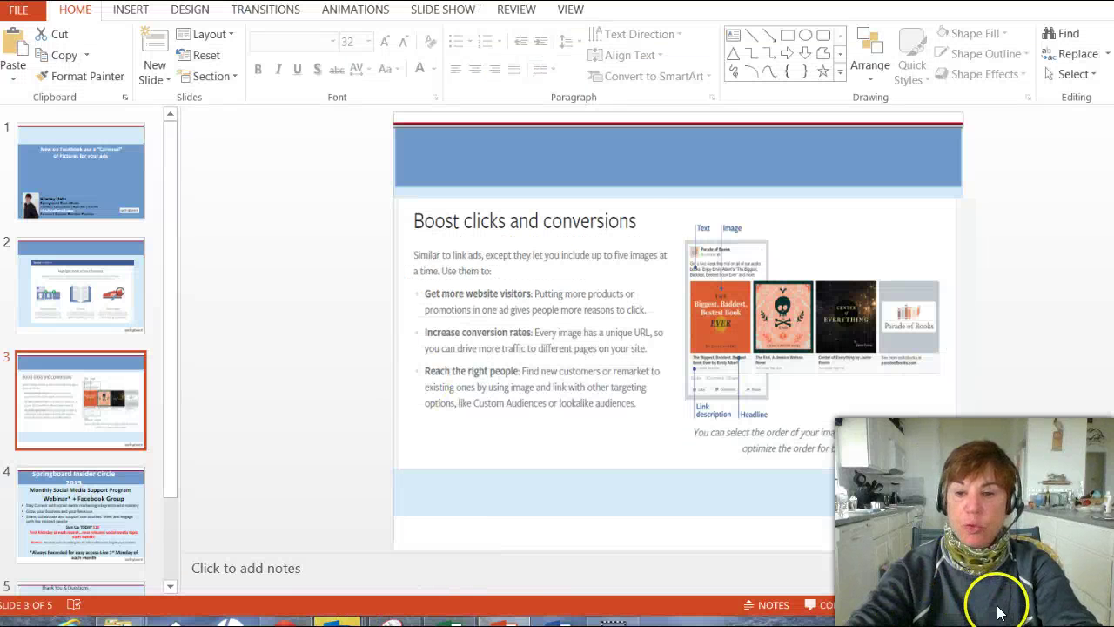